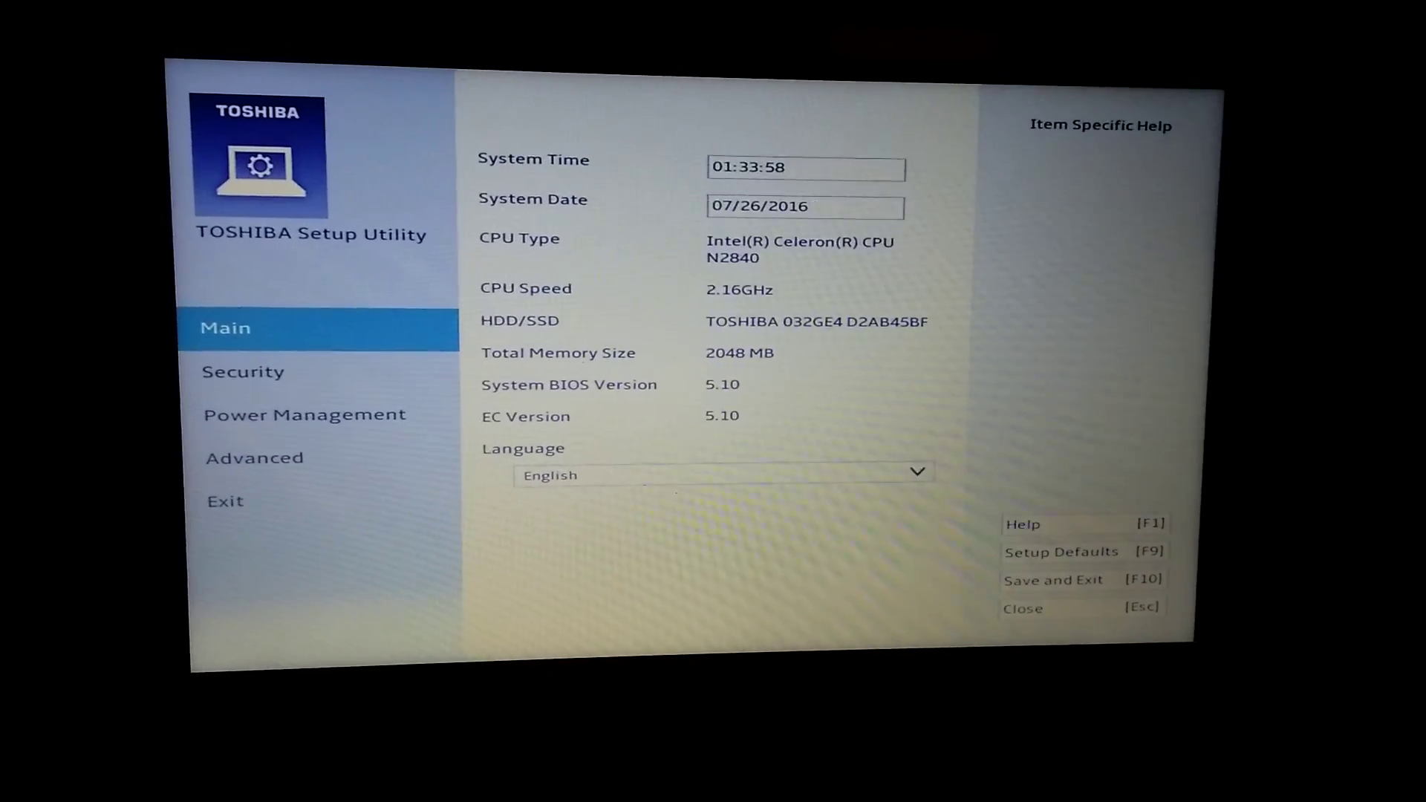
Browse past the Security and Power pages into Advanced > System Configuration
key(Down)
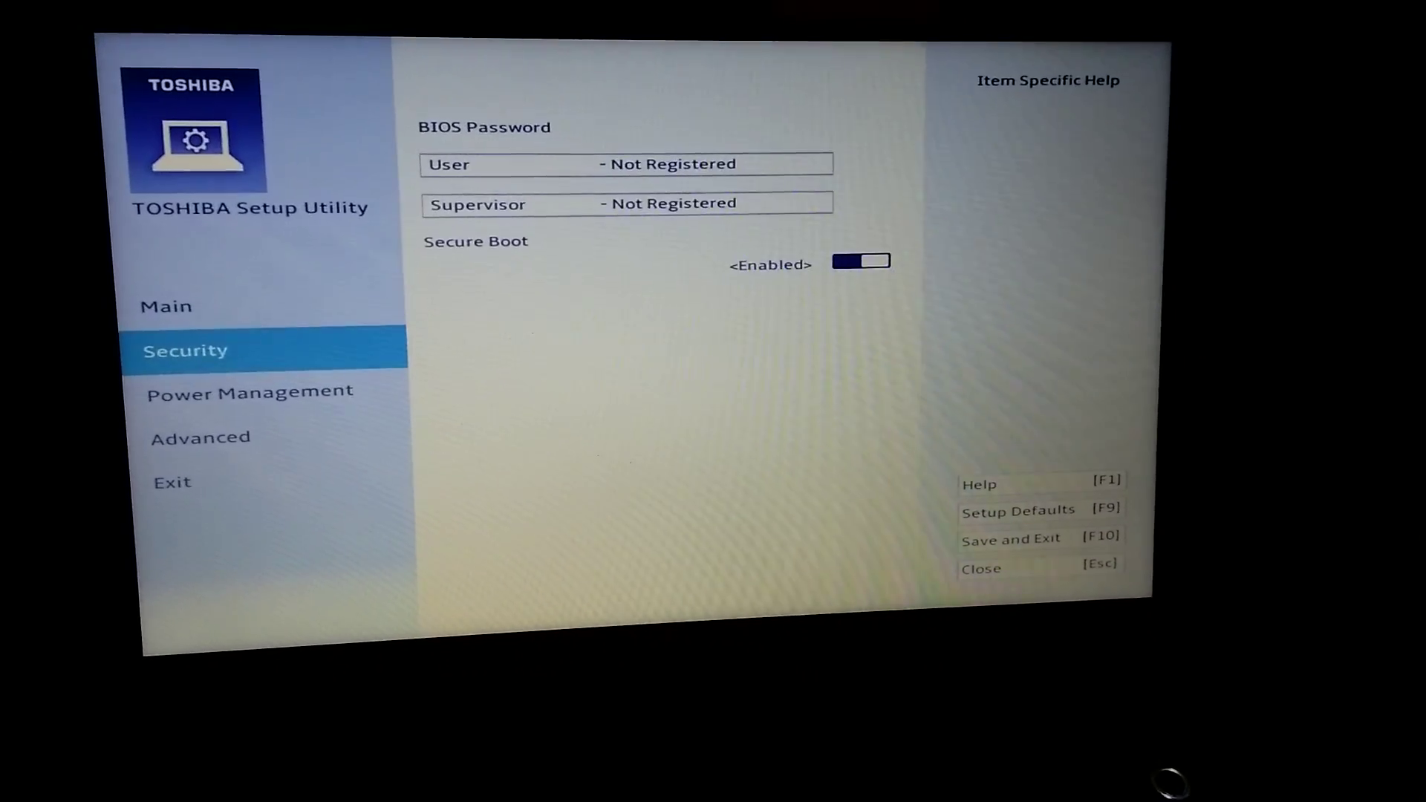
key(Down)
key(Down)
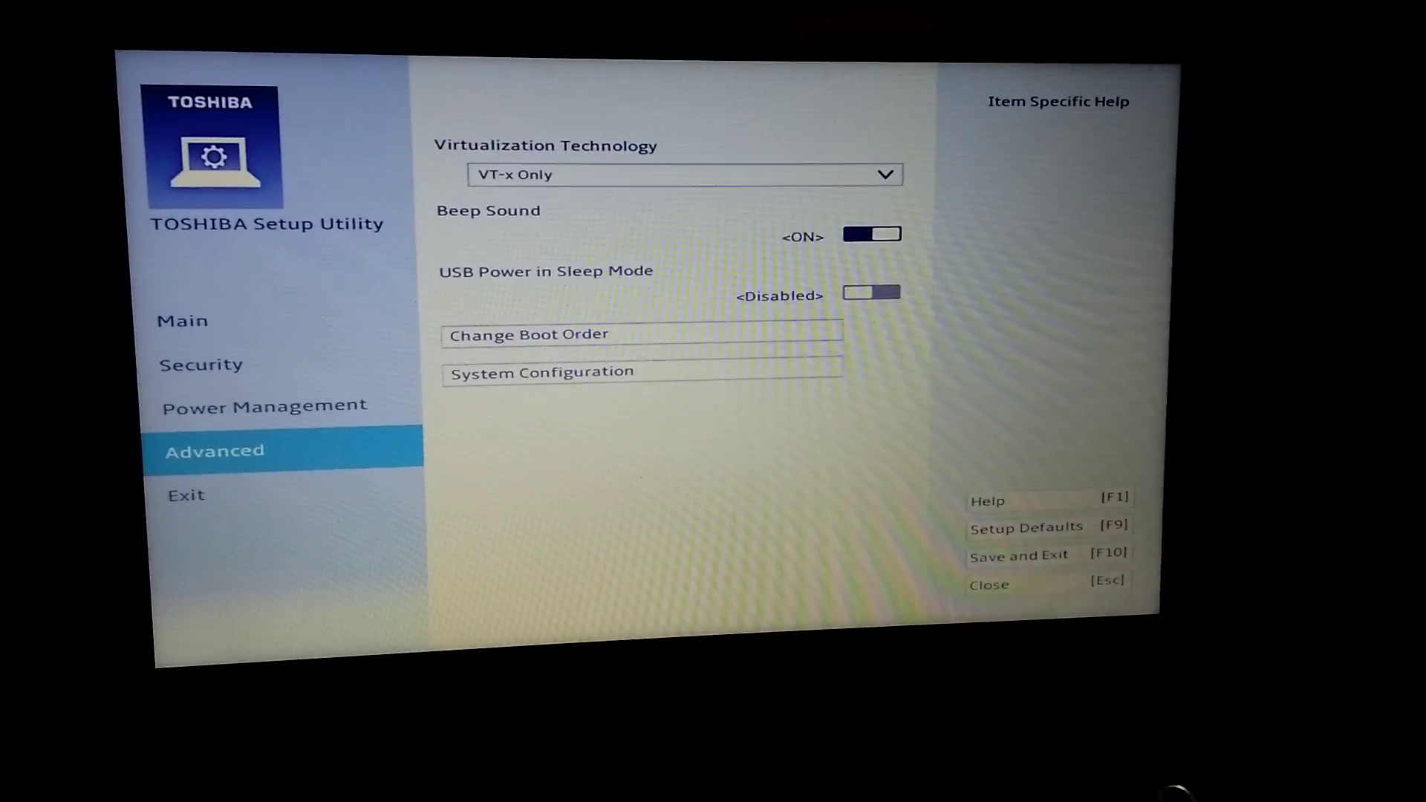
key(Return)
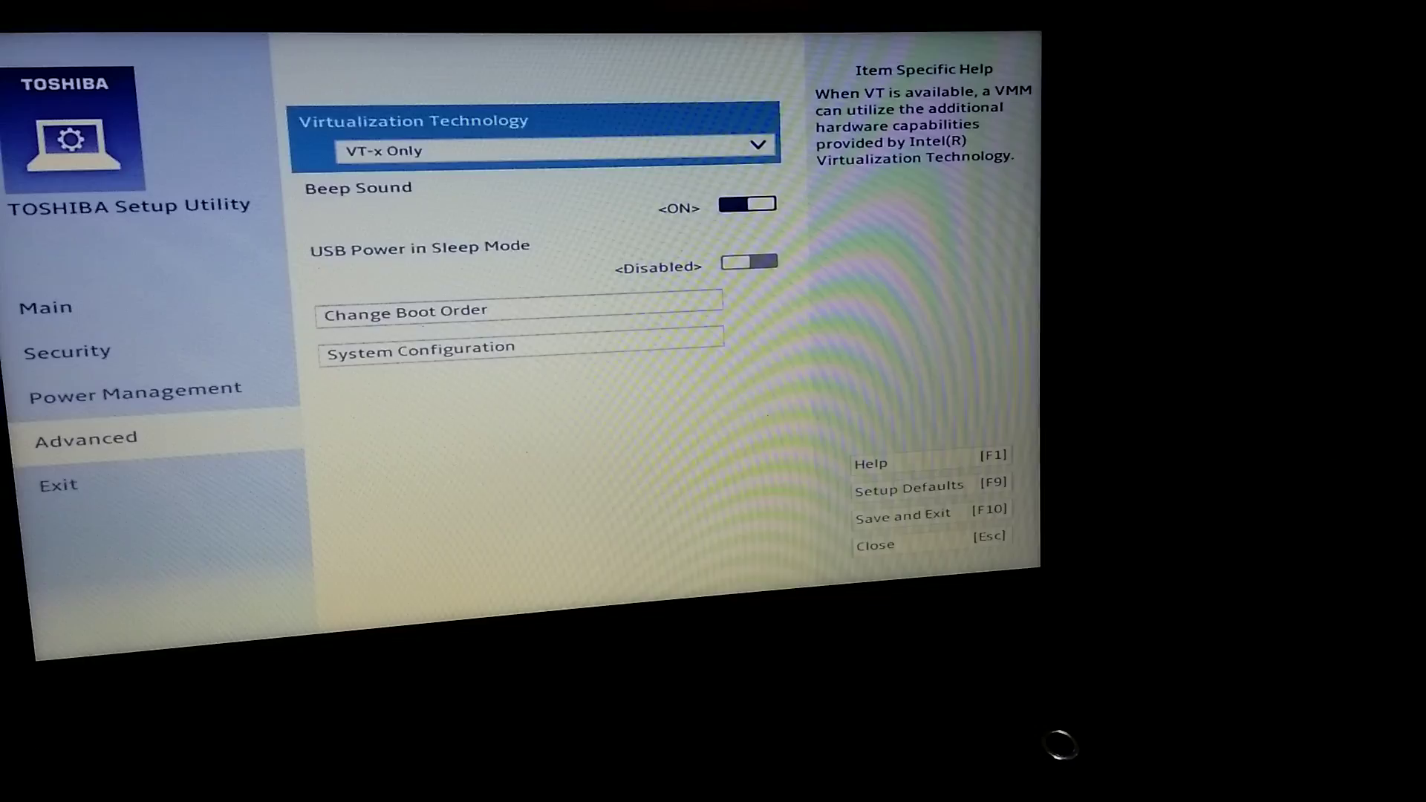
key(Down)
key(Down)
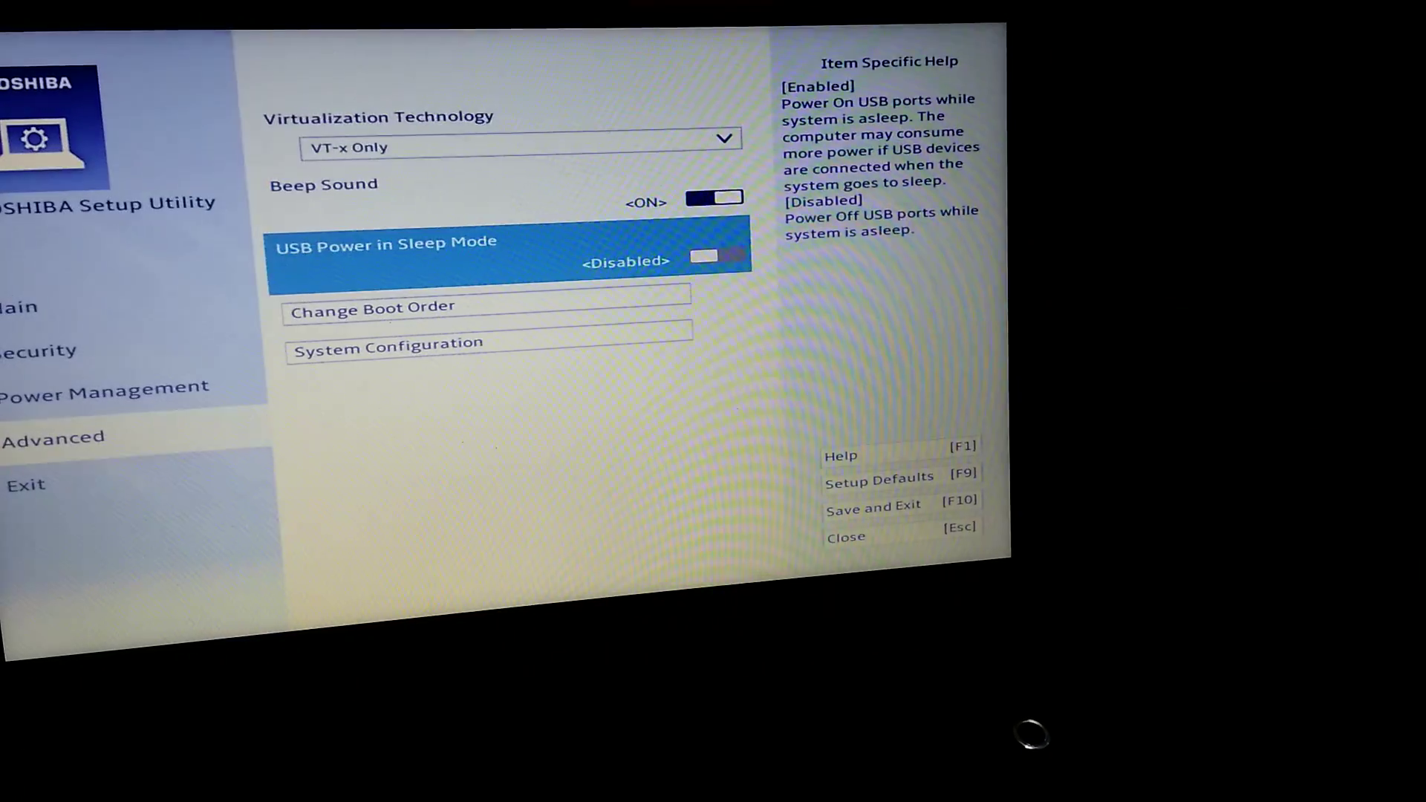
key(Down)
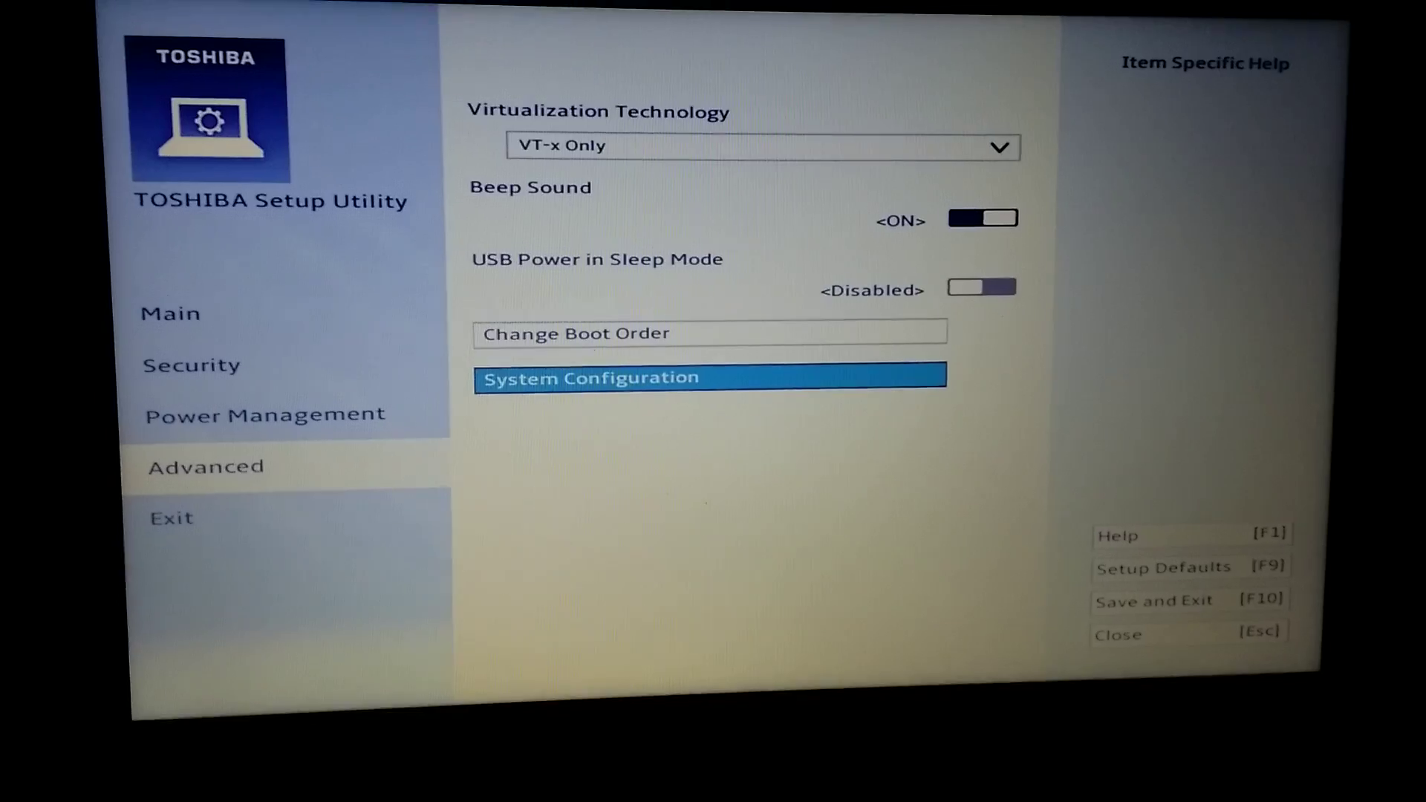
key(Return)
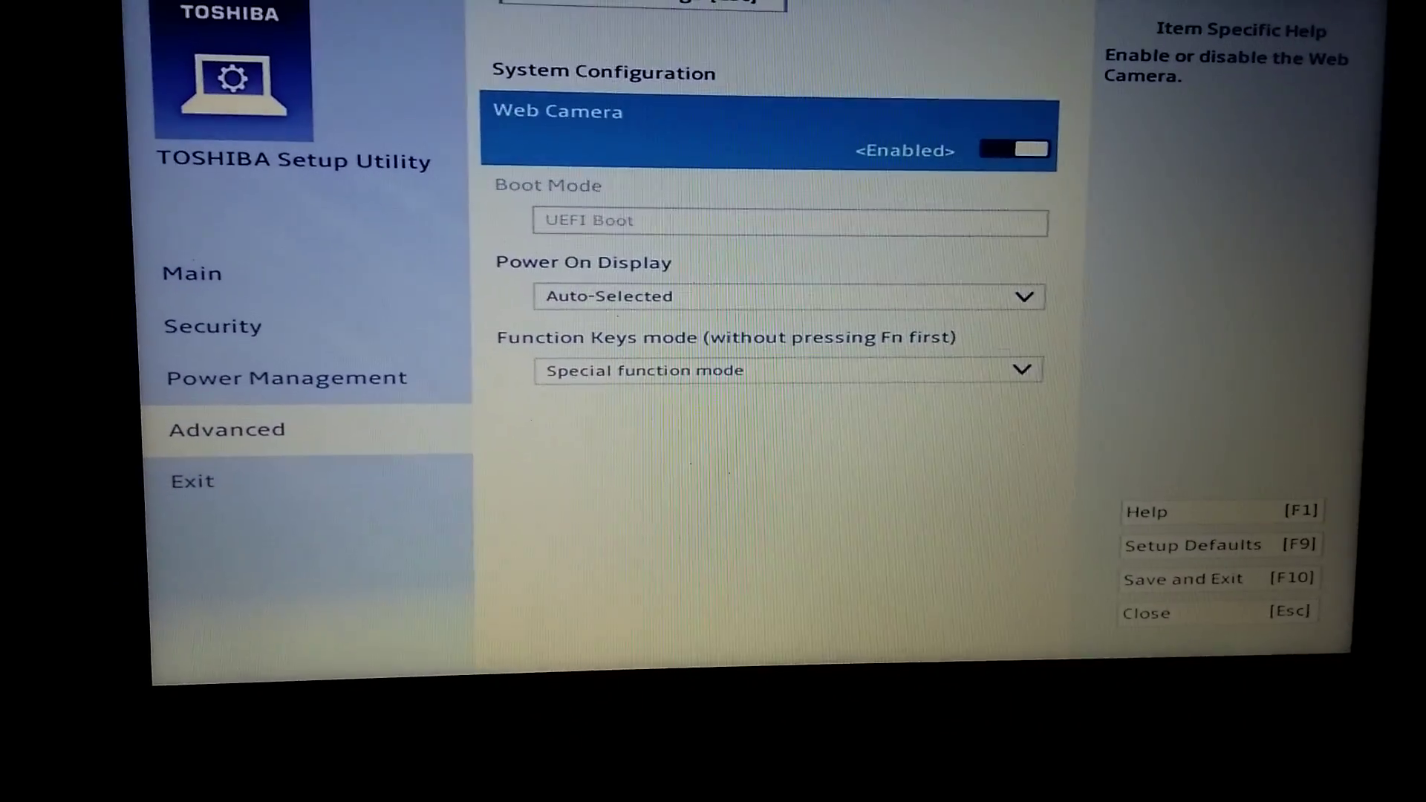
Look over the System Configuration settings, then go back to the Main information page
key(Down)
key(Up)
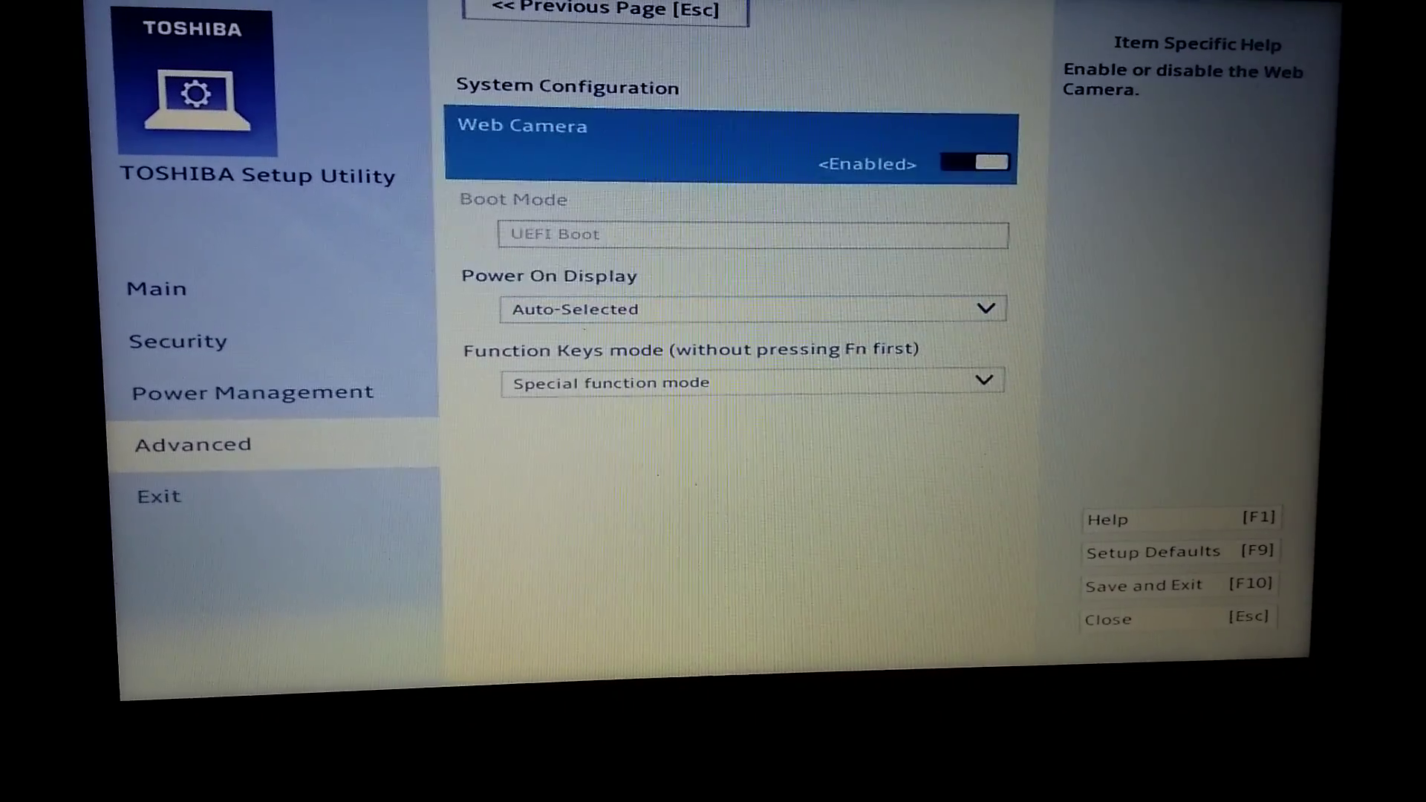
key(Down)
key(Up)
key(Down)
key(Up)
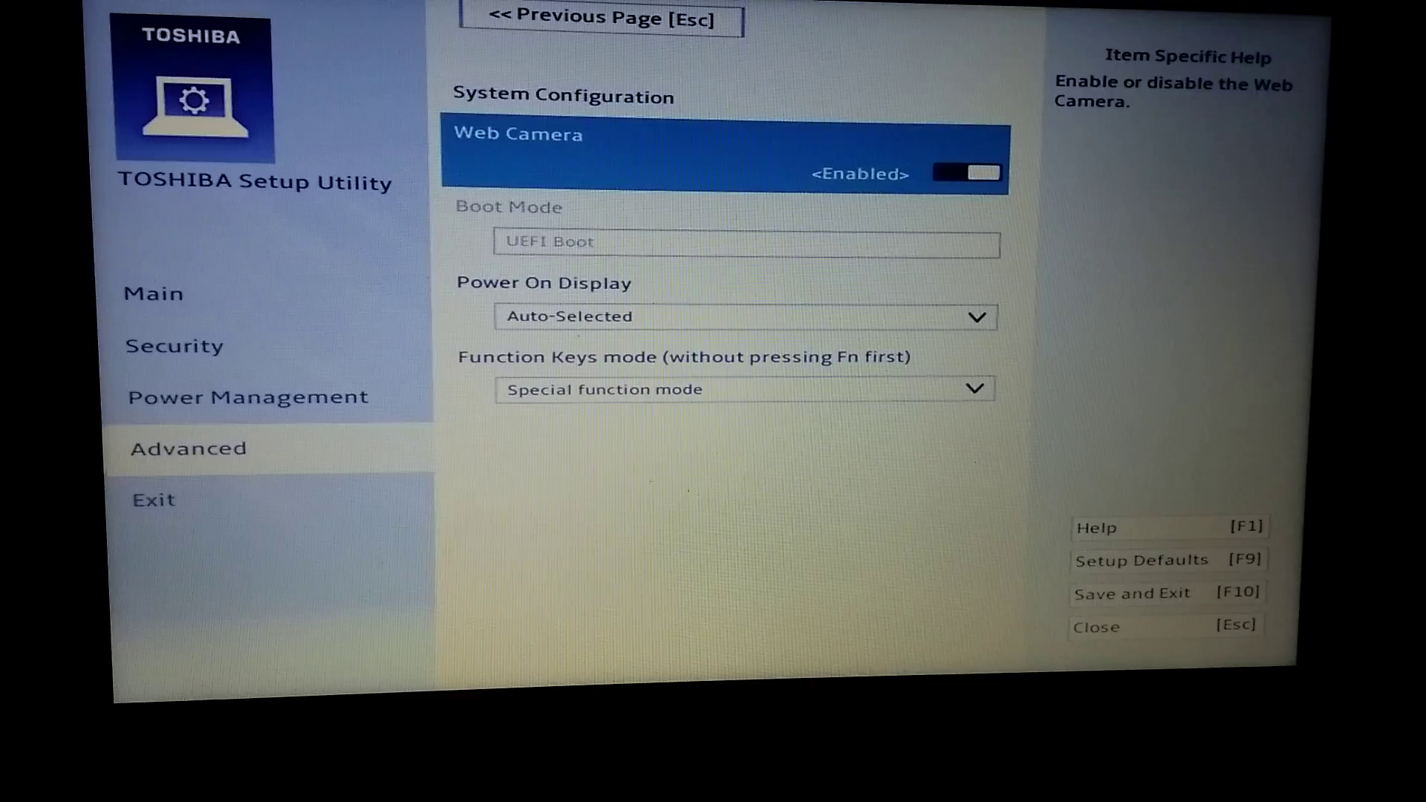
key(Left)
key(Left)
key(Left)
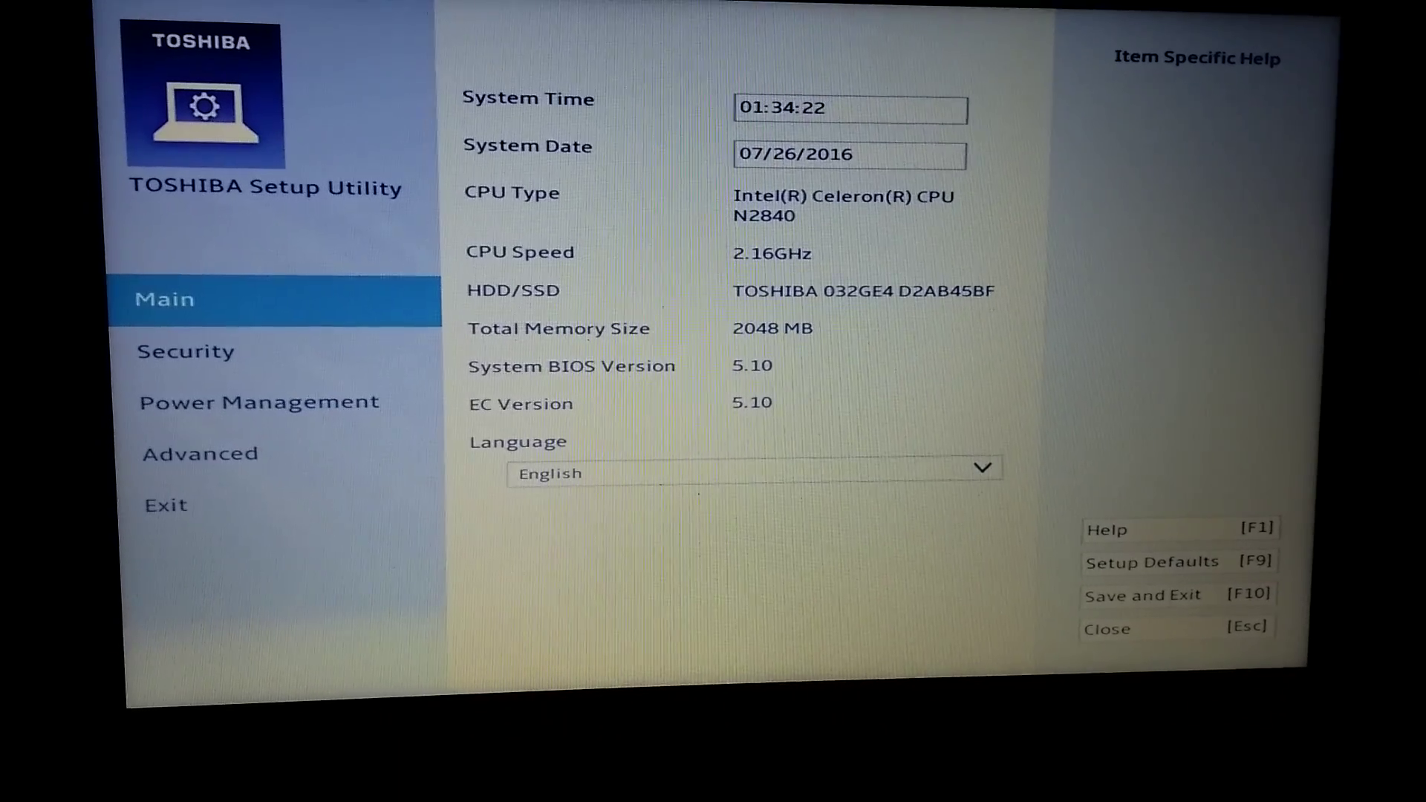
Set Secure Boot to Disabled on the Security page
key(Right)
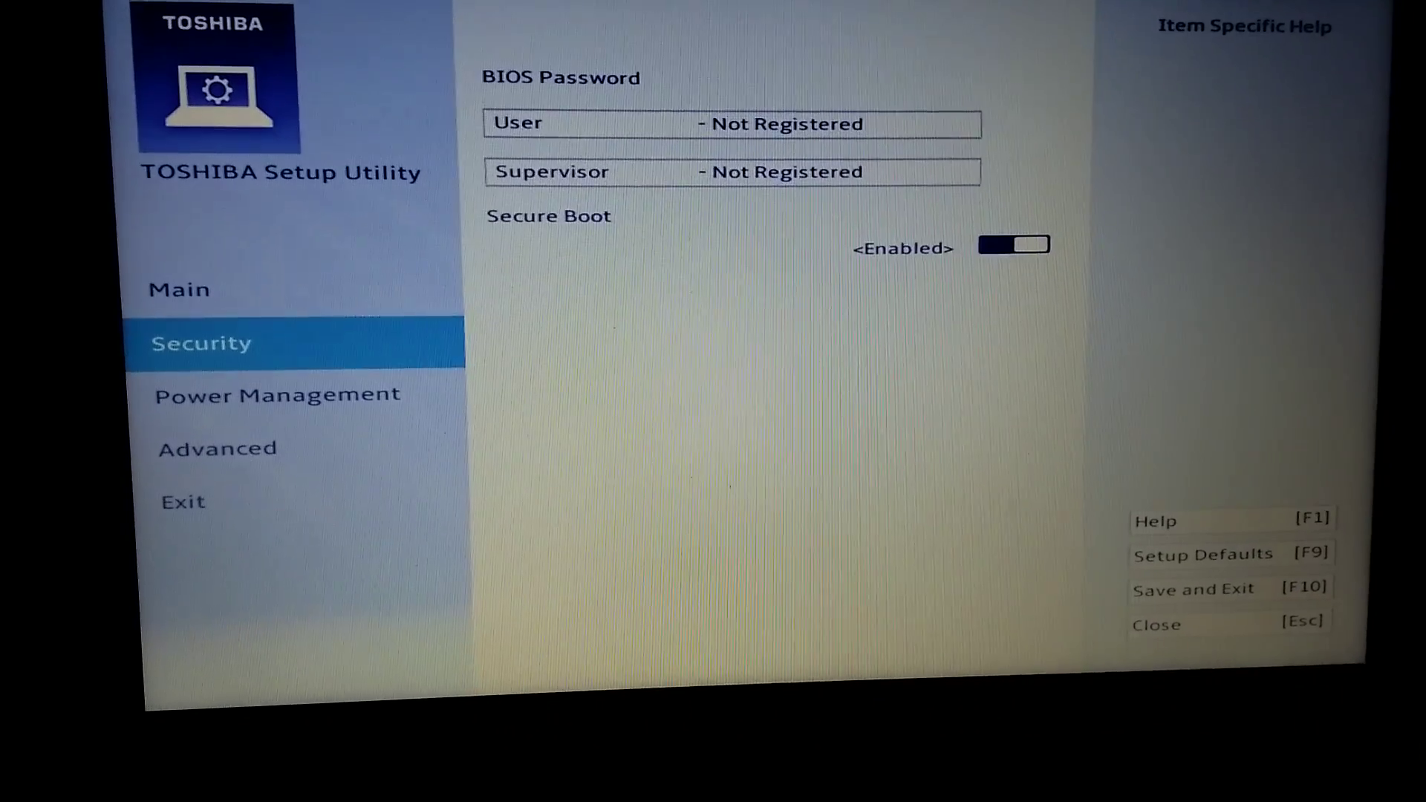
key(Return)
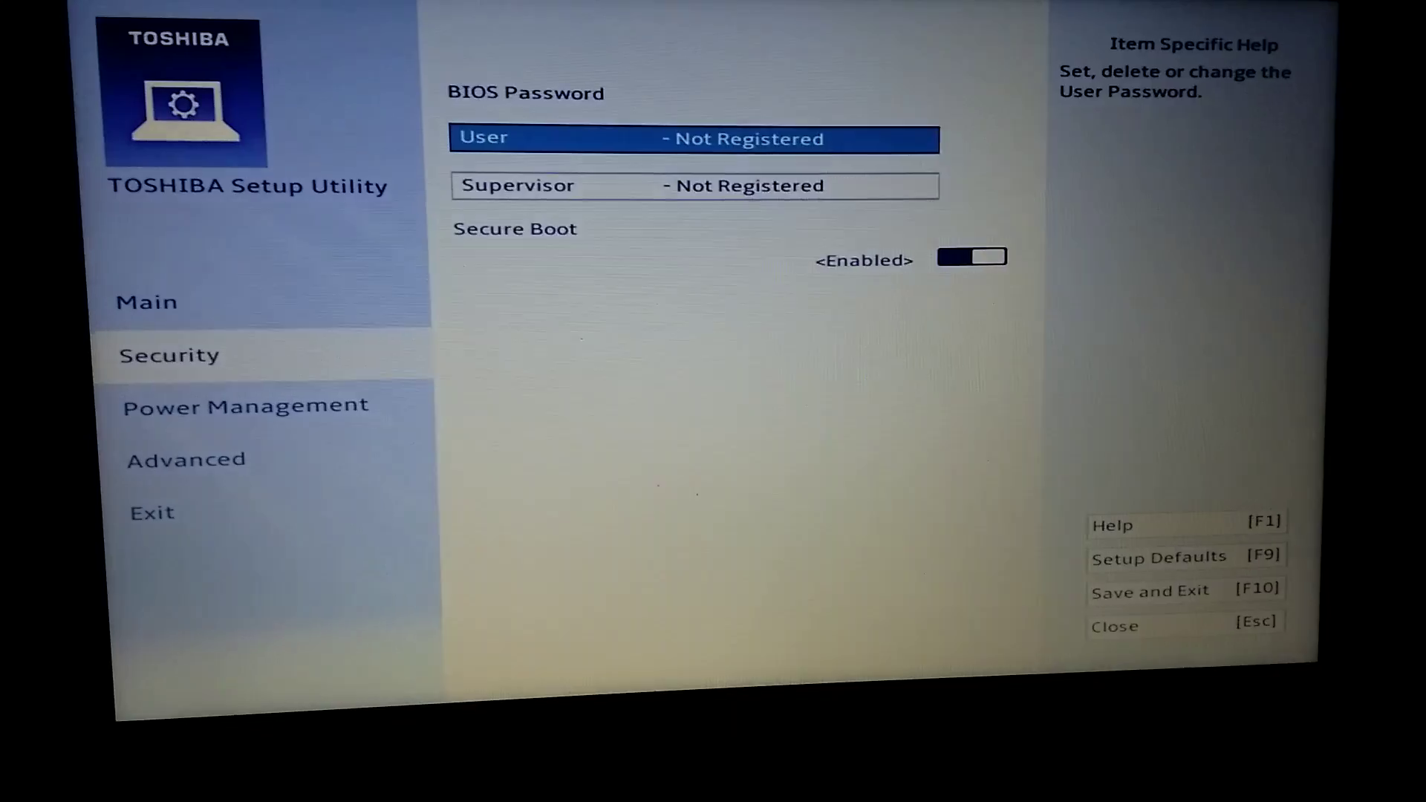
key(Down)
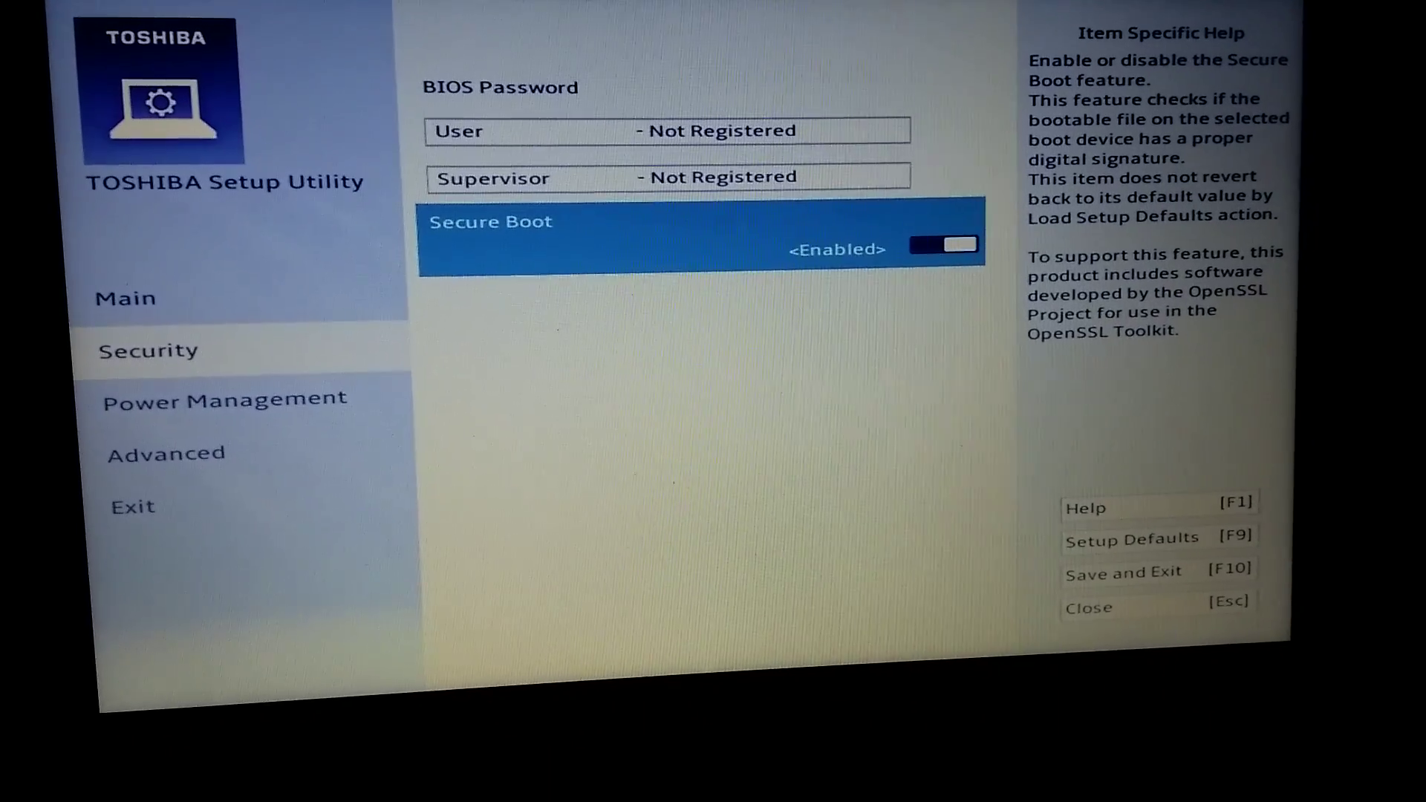
key(Return)
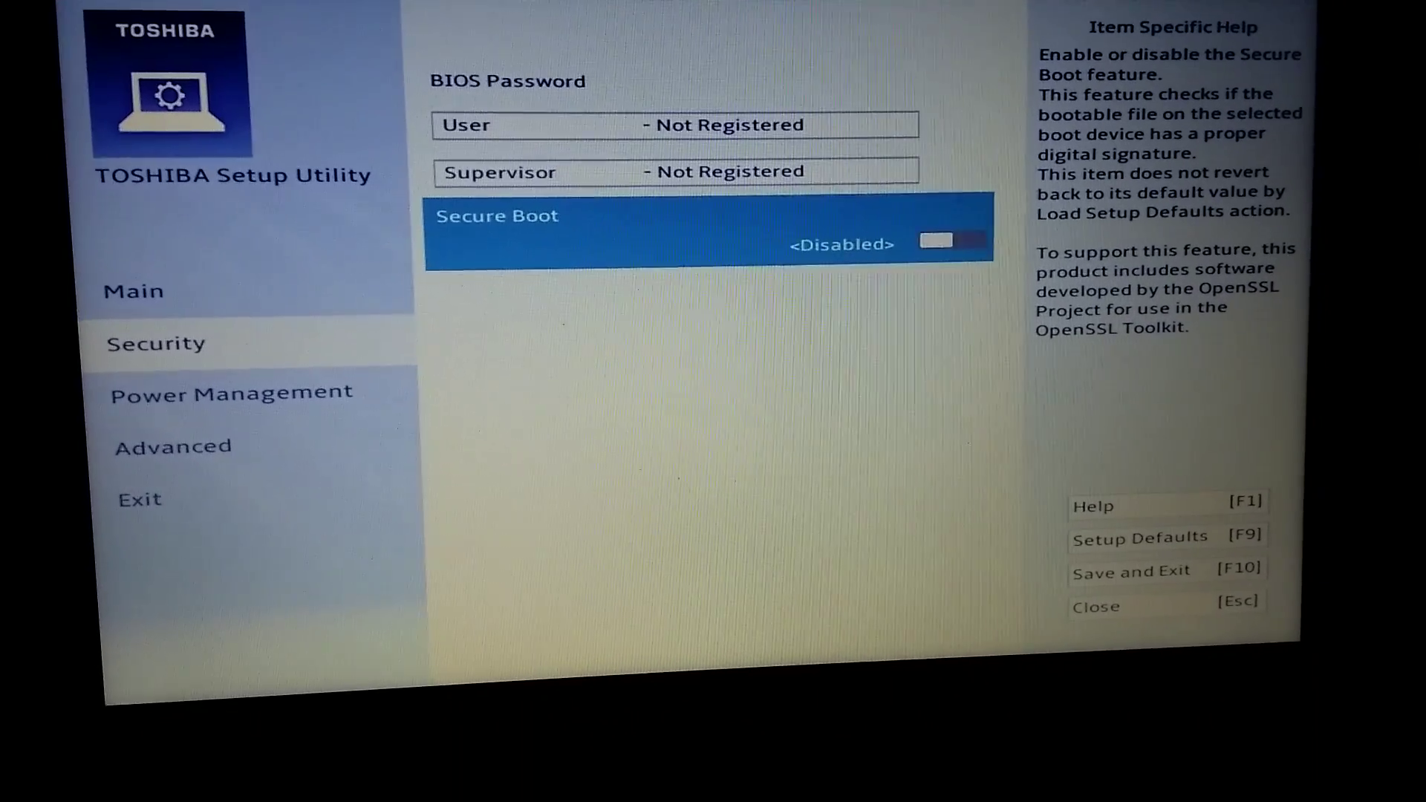
key(Left)
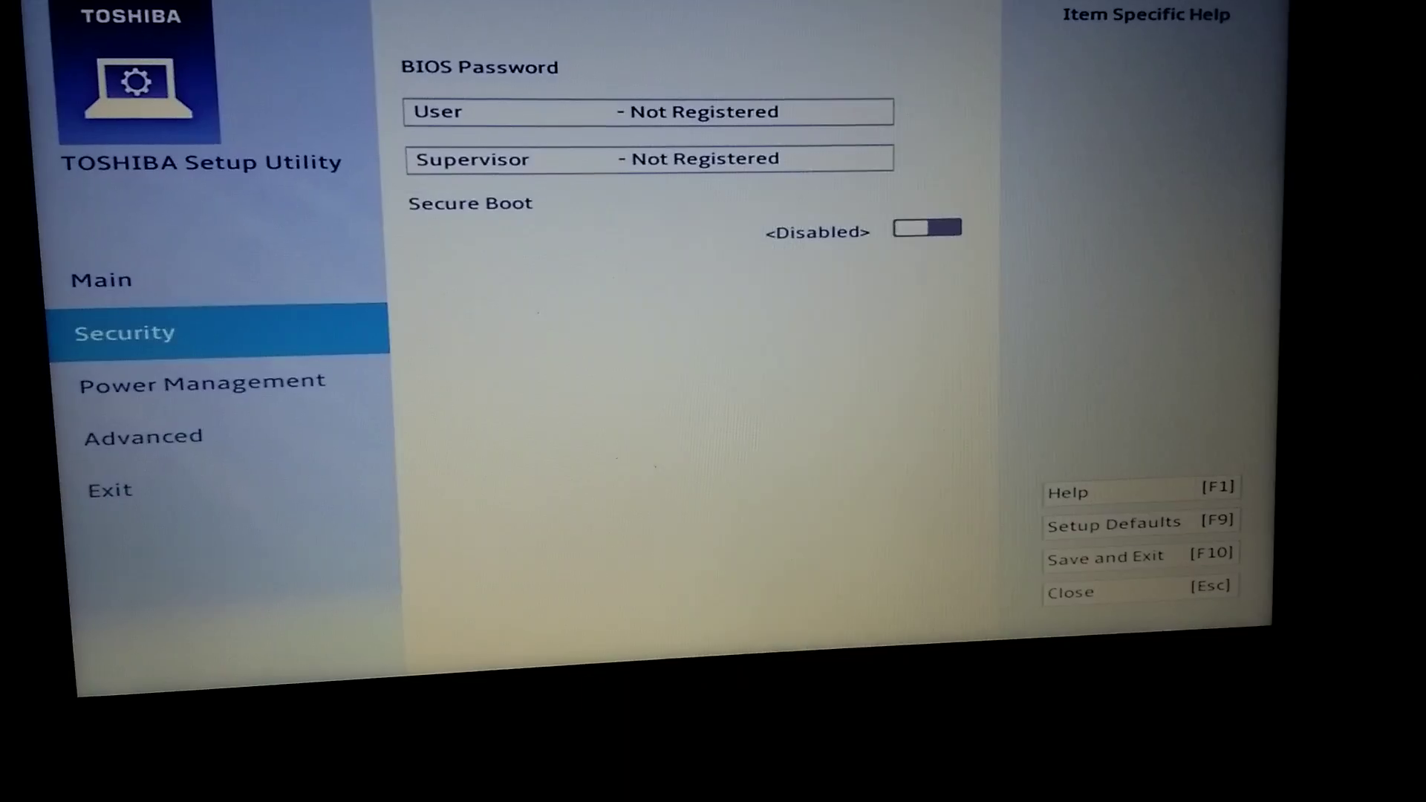
Reopen System Configuration from the Advanced page
key(Down)
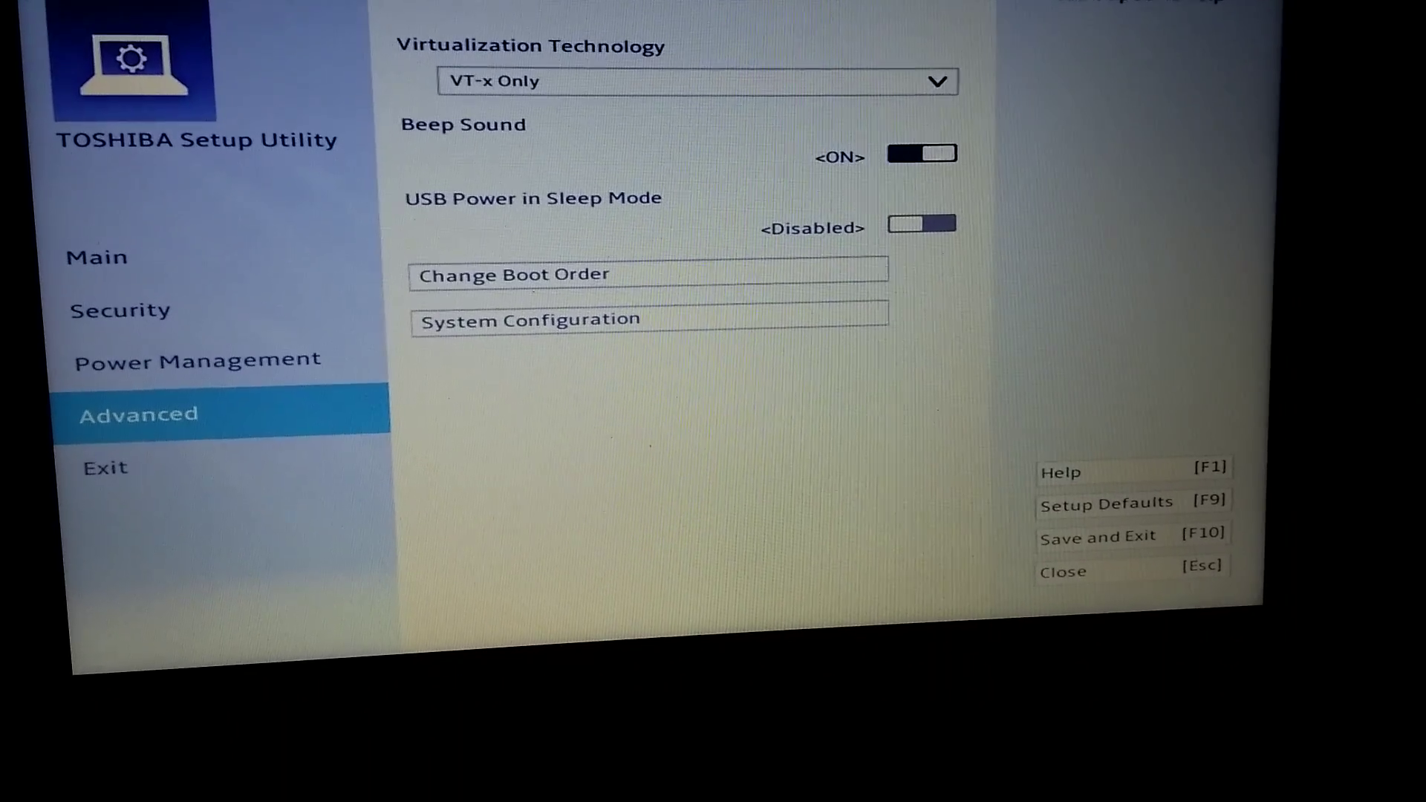
key(Right)
key(Down)
key(Down)
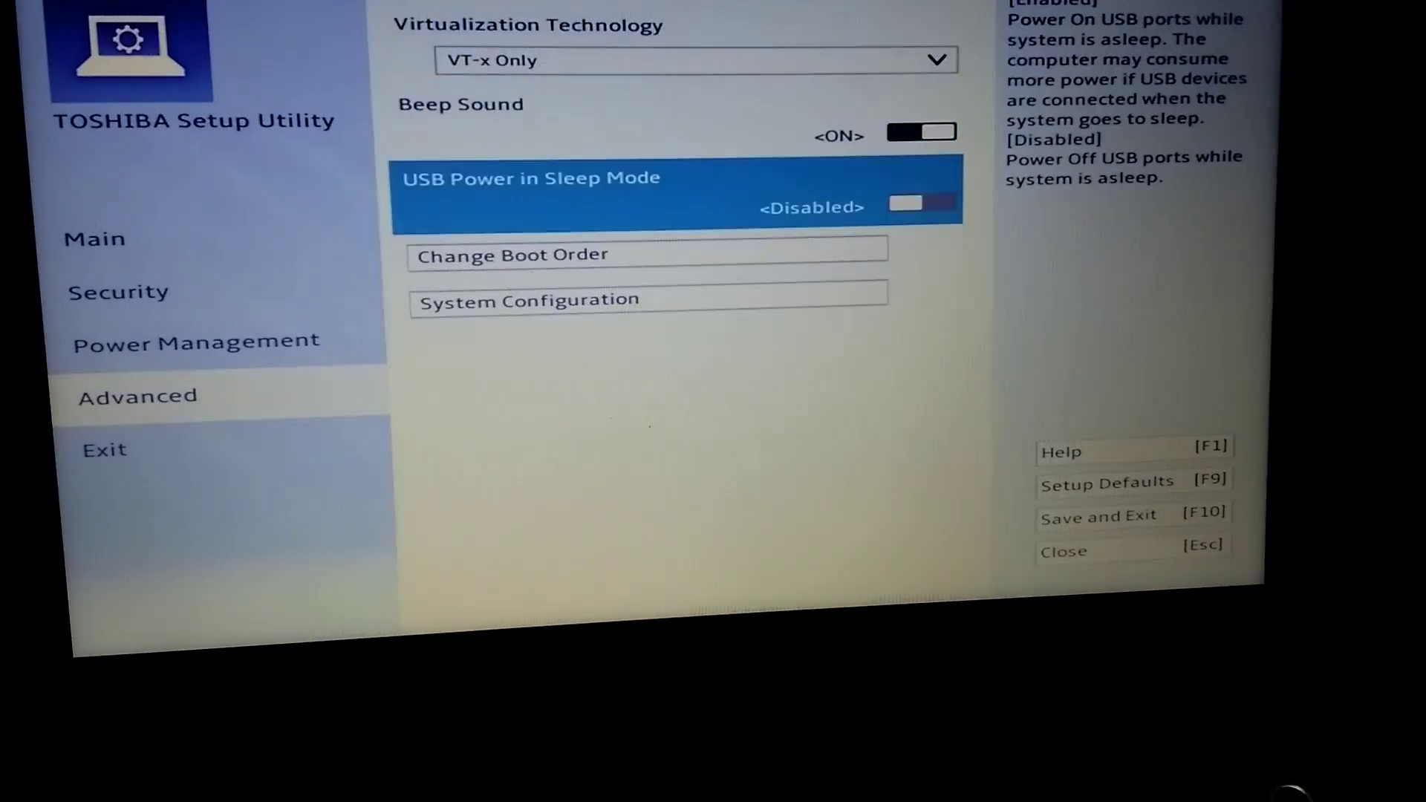
key(Down)
key(Down)
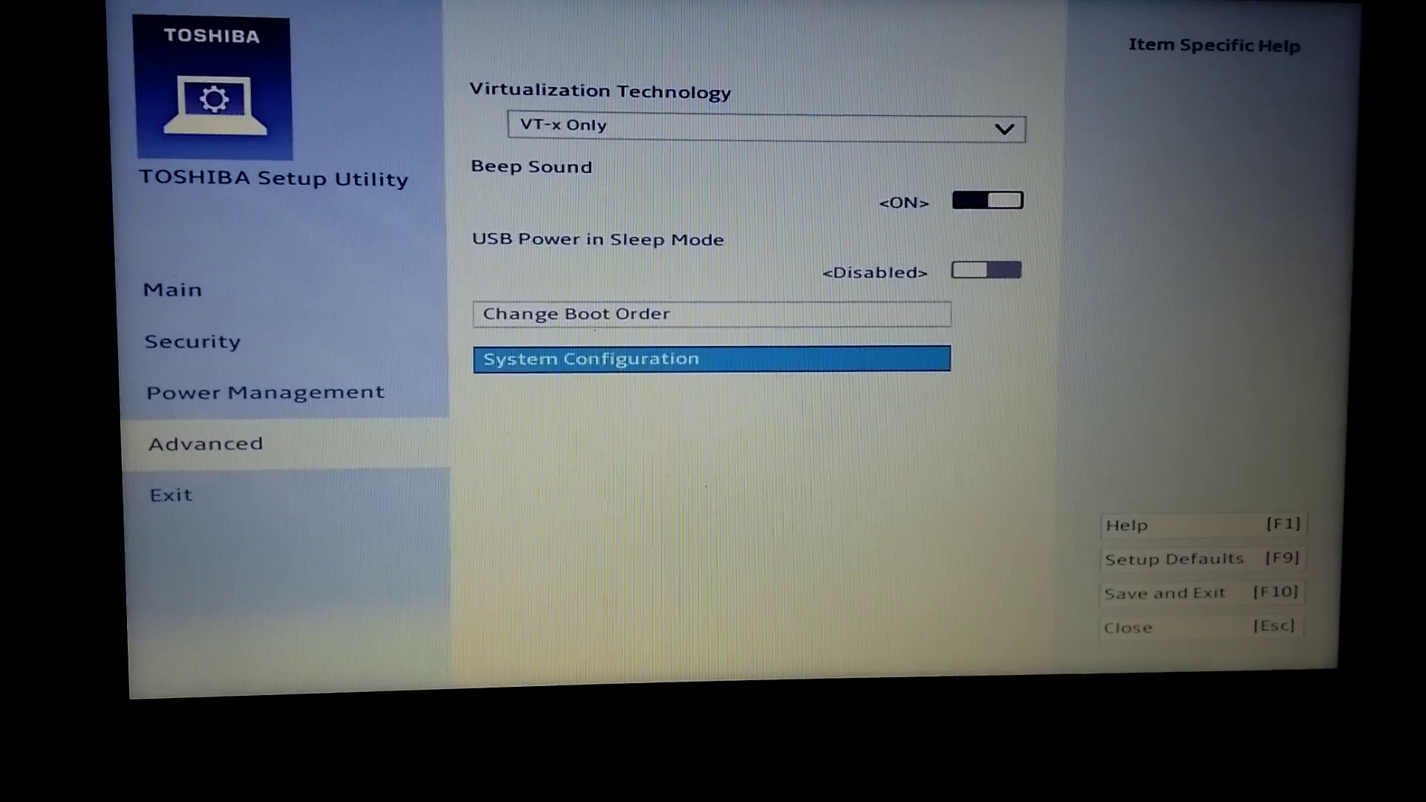
key(Return)
Confirm Boot Mode is still greyed out at UEFI Boot, then move to the Exit page
key(Down)
key(Up)
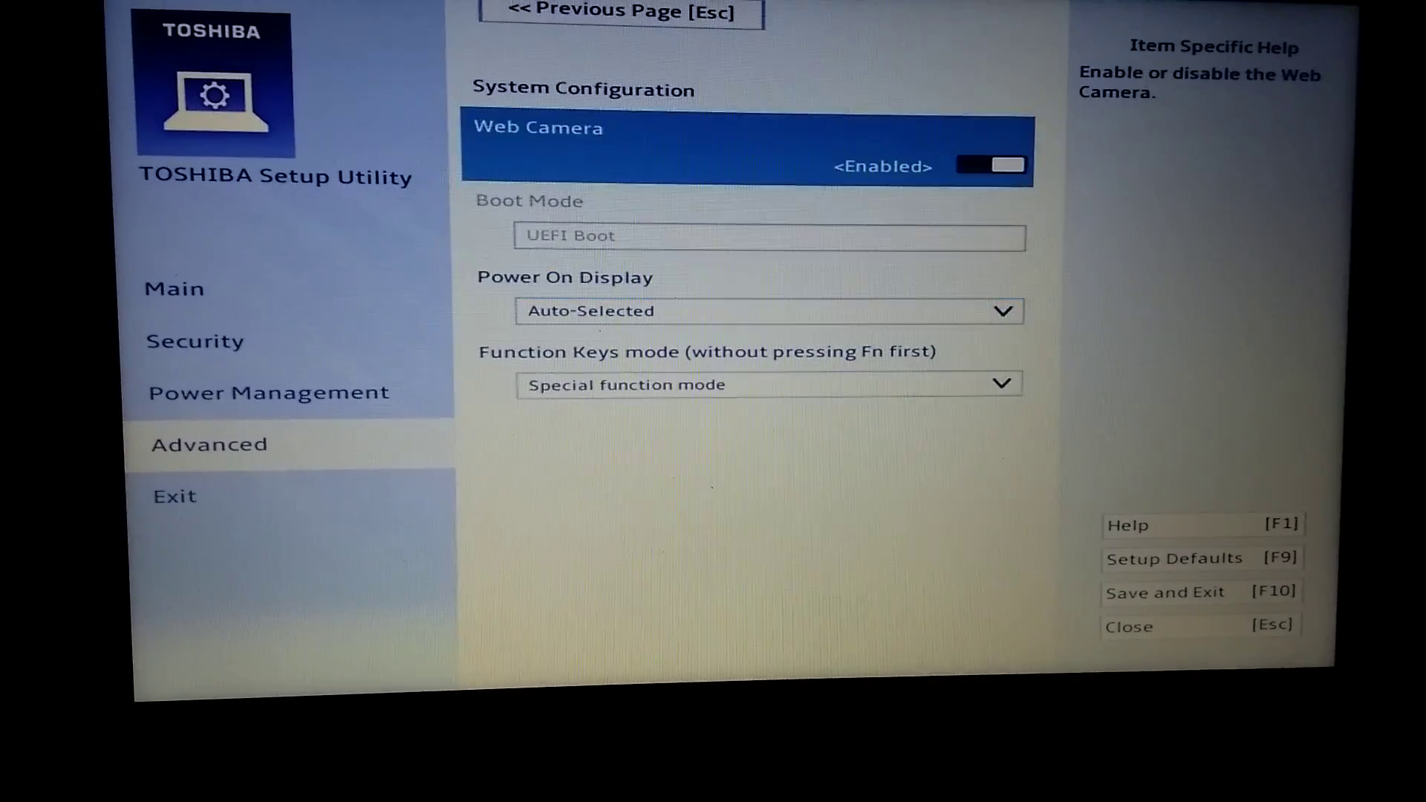
key(Down)
key(Up)
key(Left)
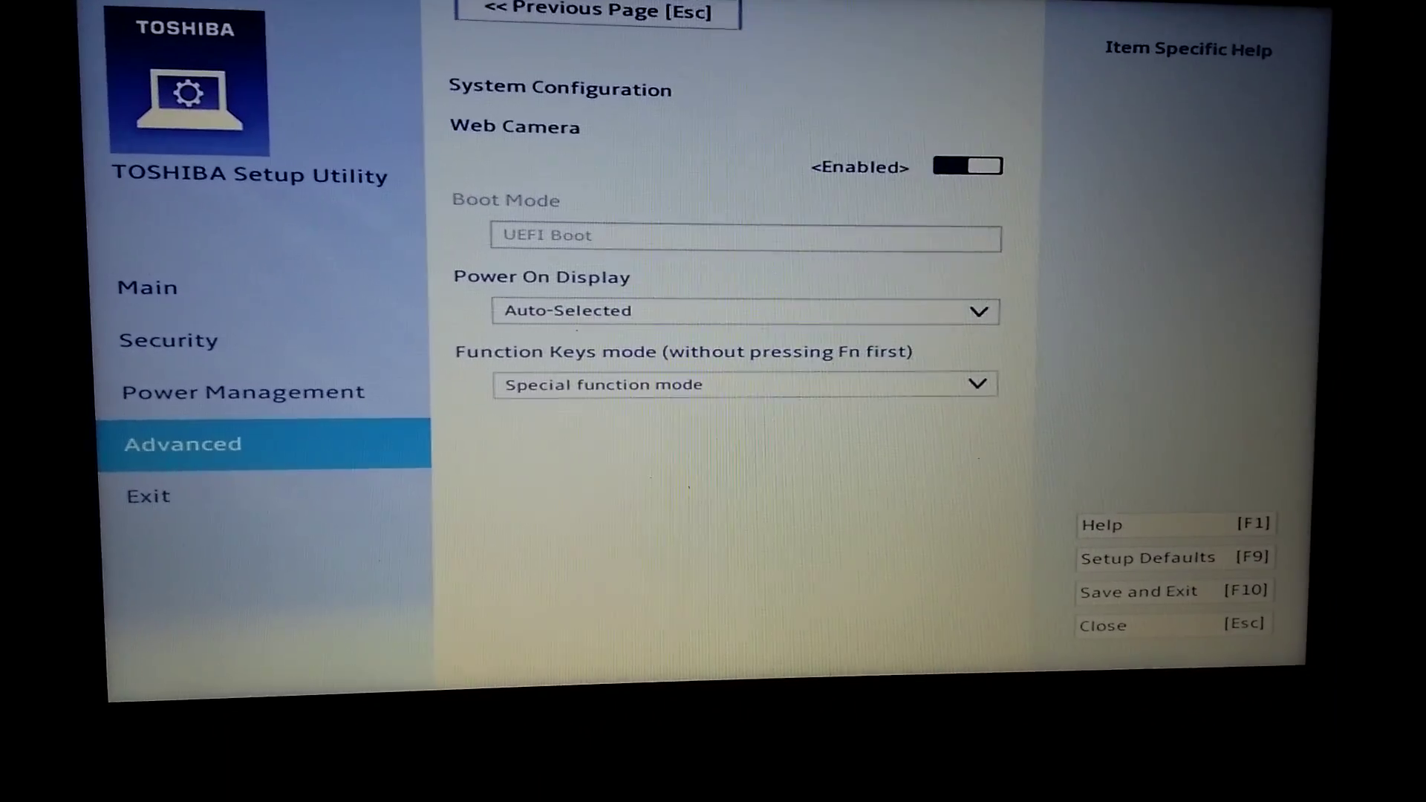
key(Right)
key(Up)
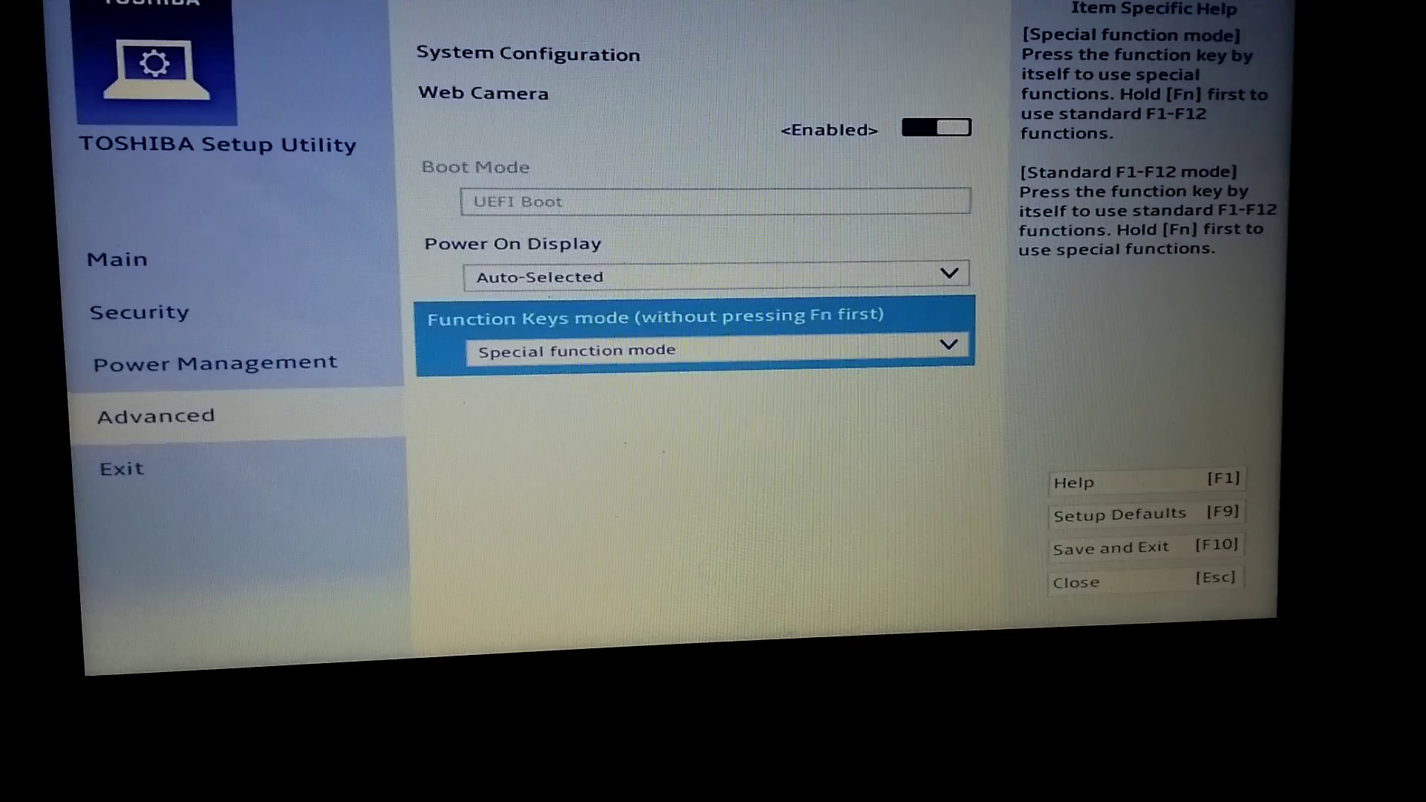
key(Down)
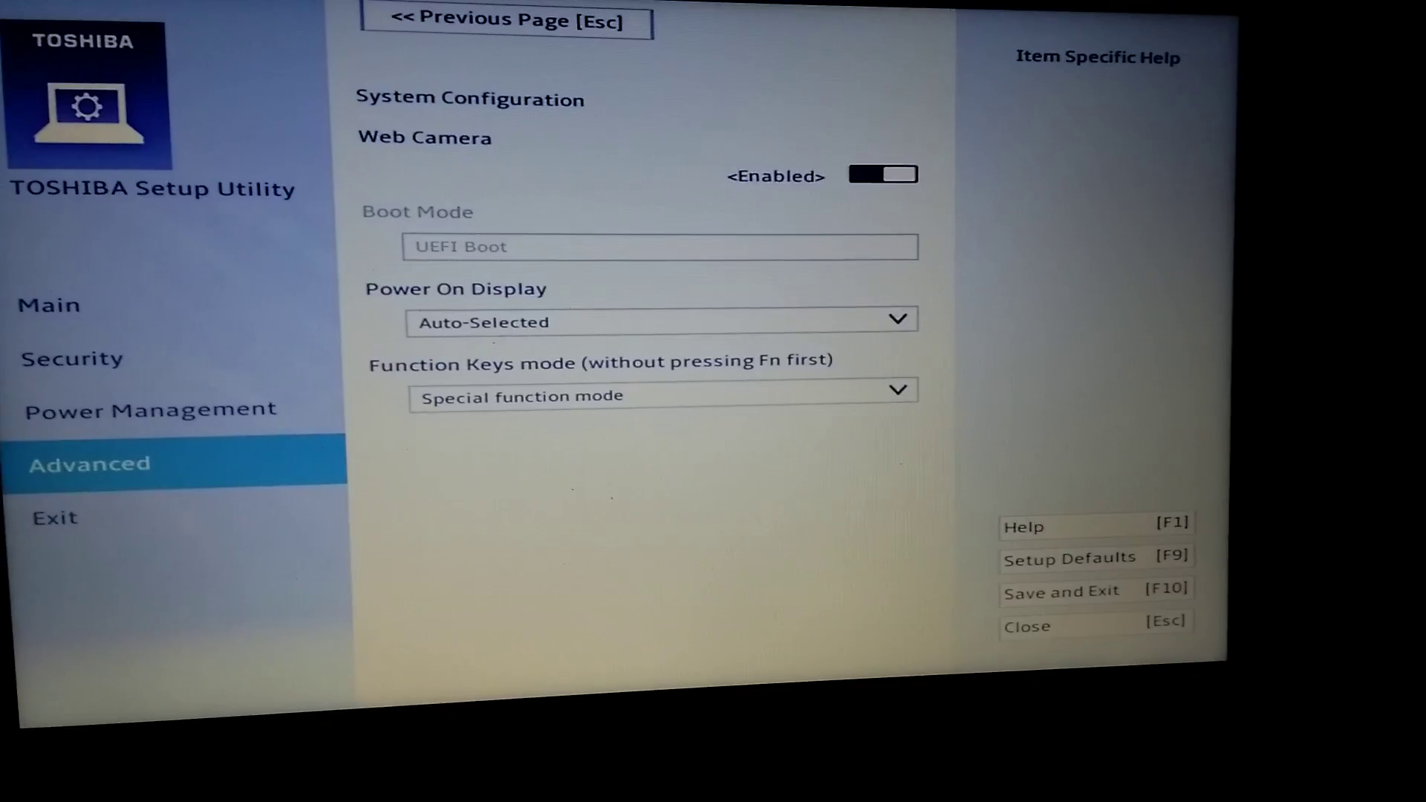
key(Down)
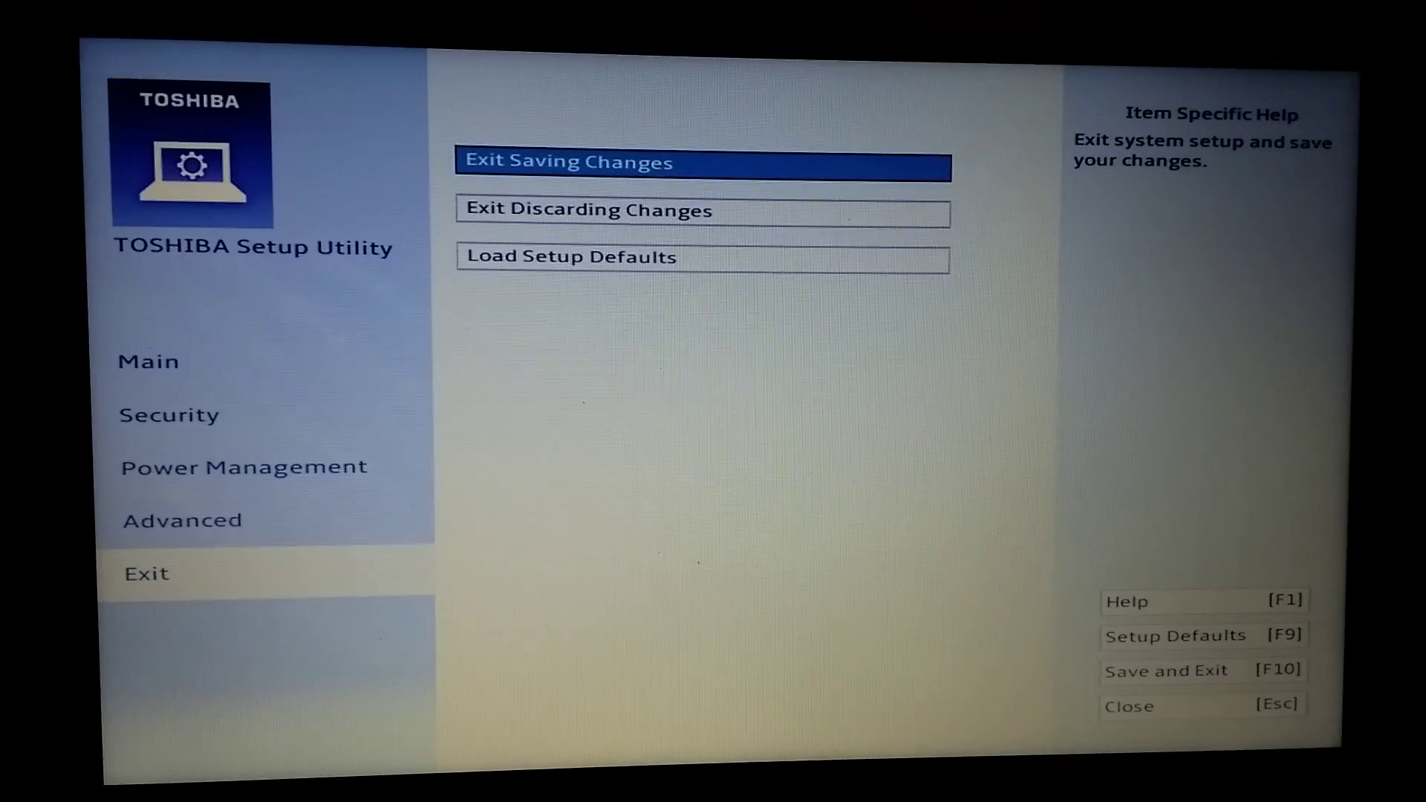
Save the Secure Boot change with Exit Saving Changes and leave setup
key(Return)
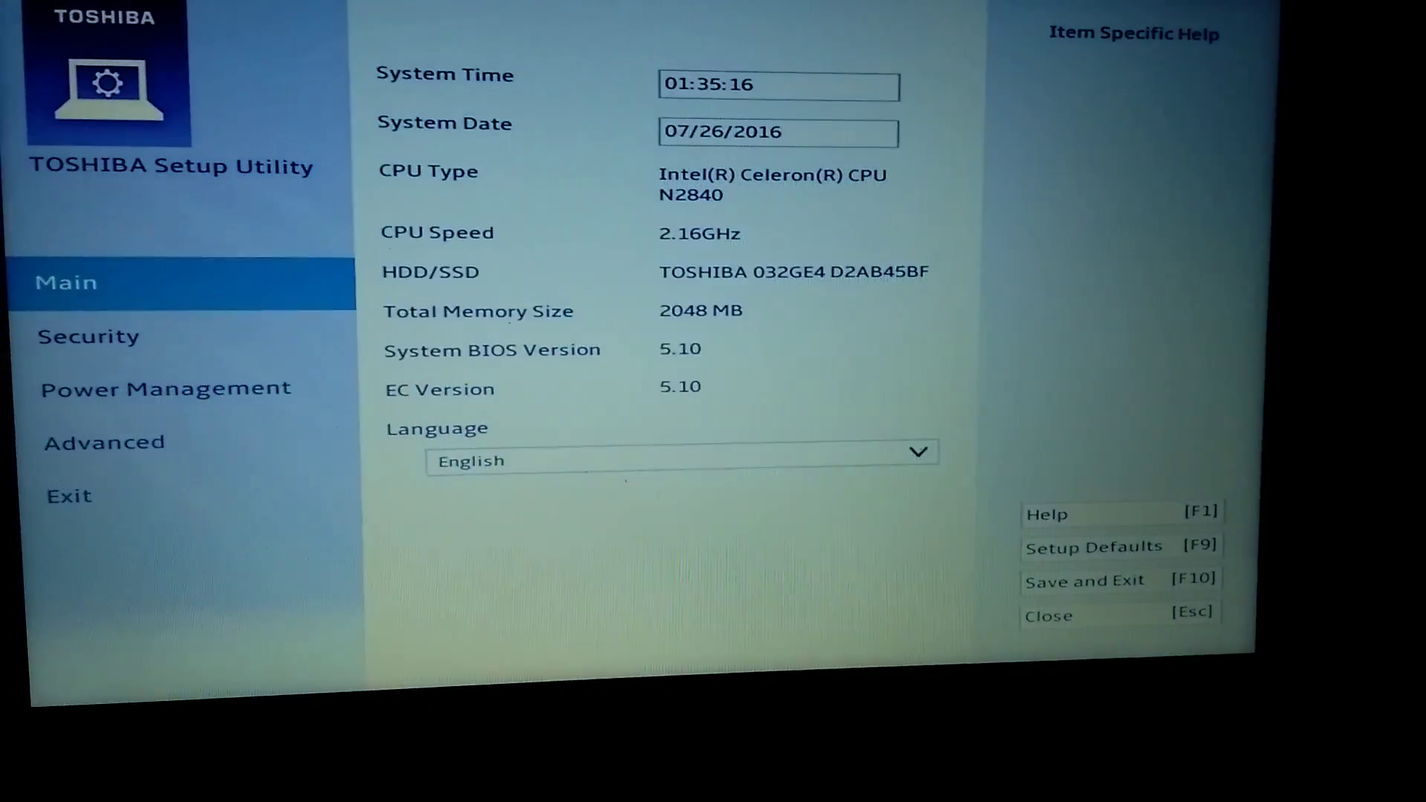
key(Down)
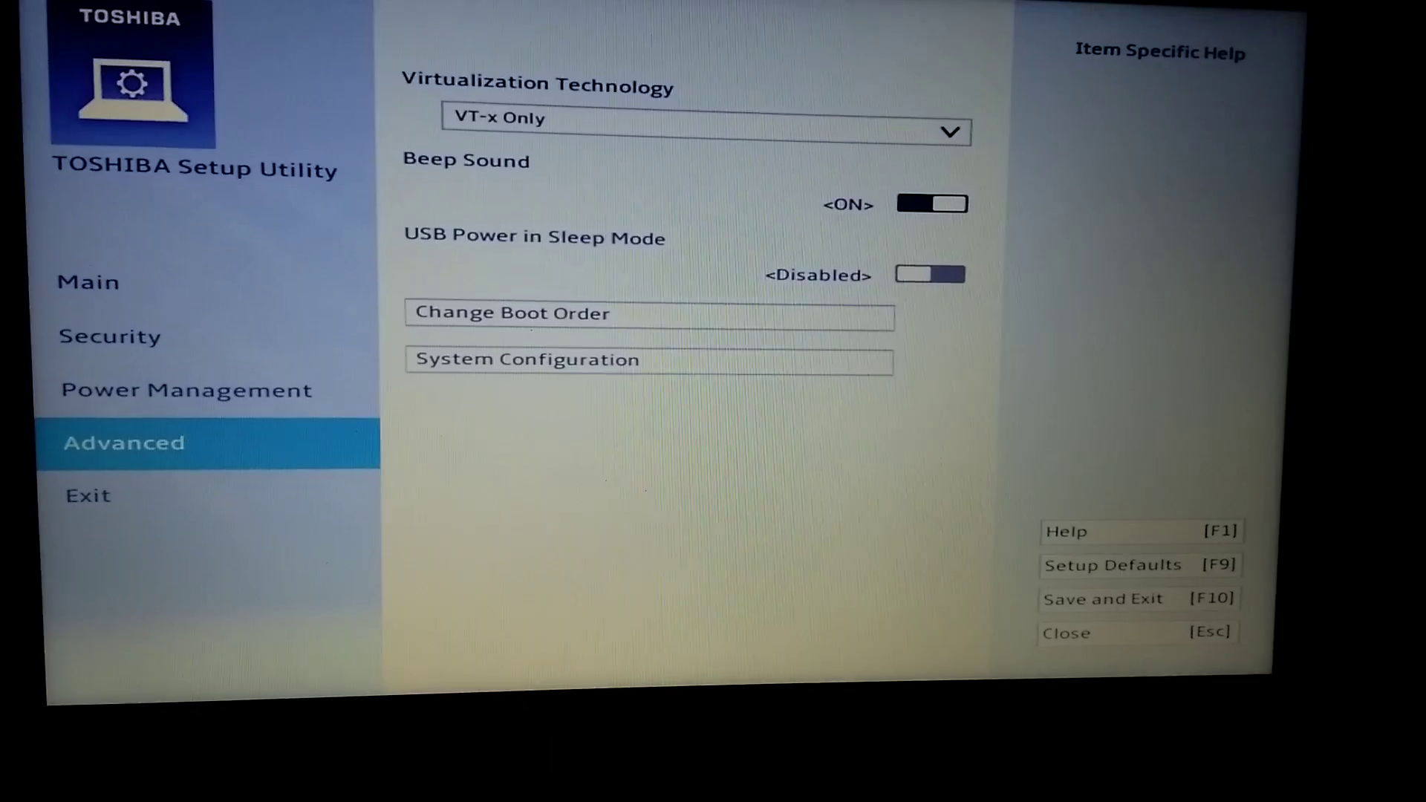
key(Return)
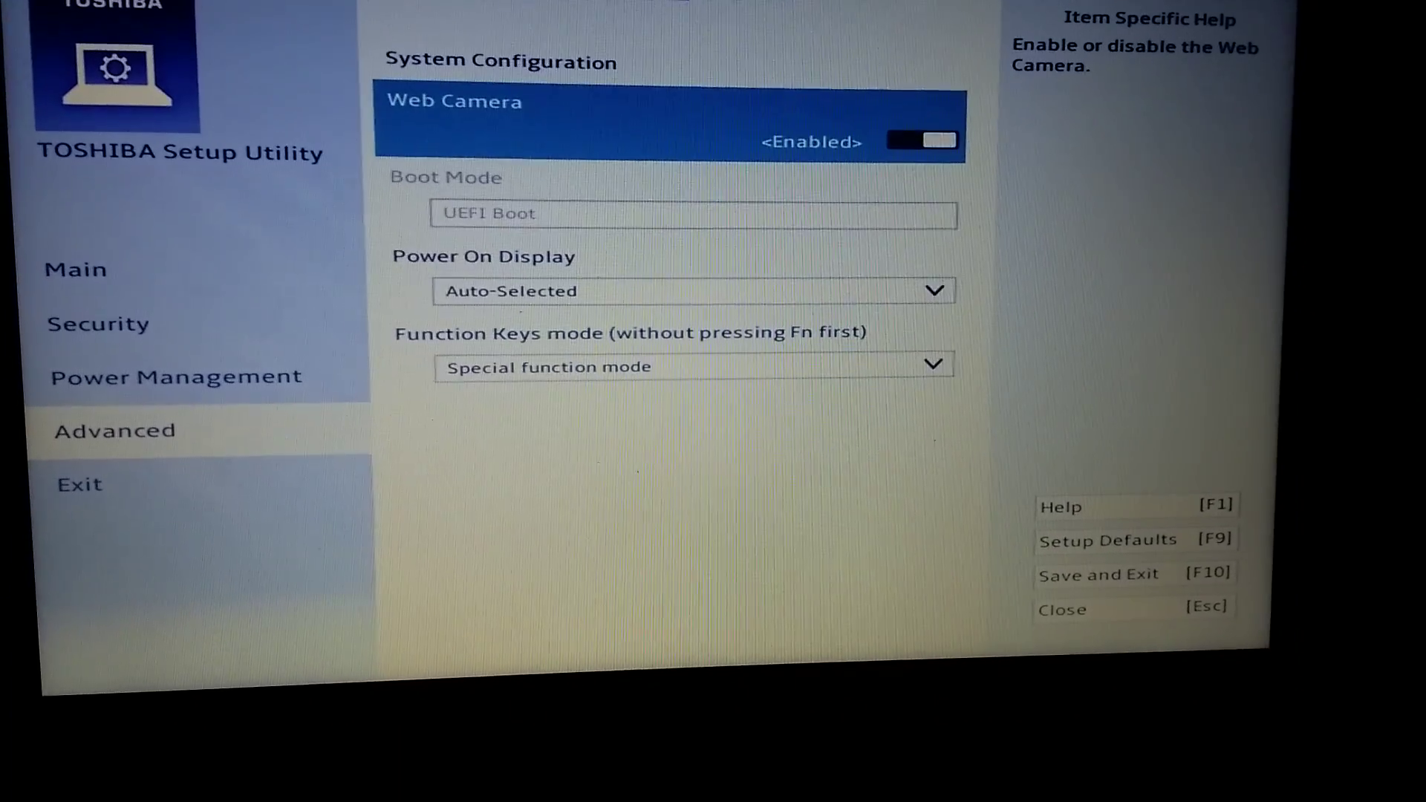
key(Down)
key(Up)
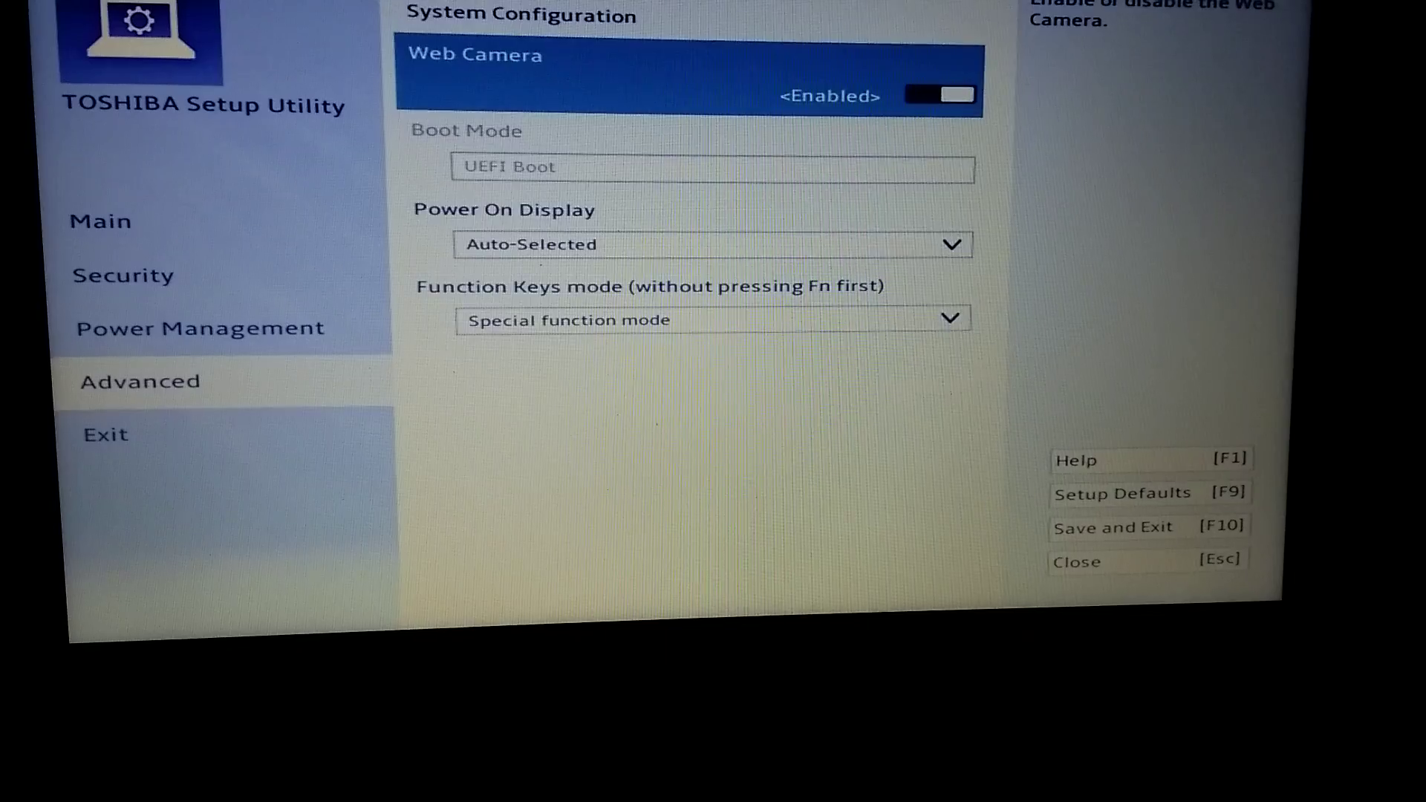
key(Down)
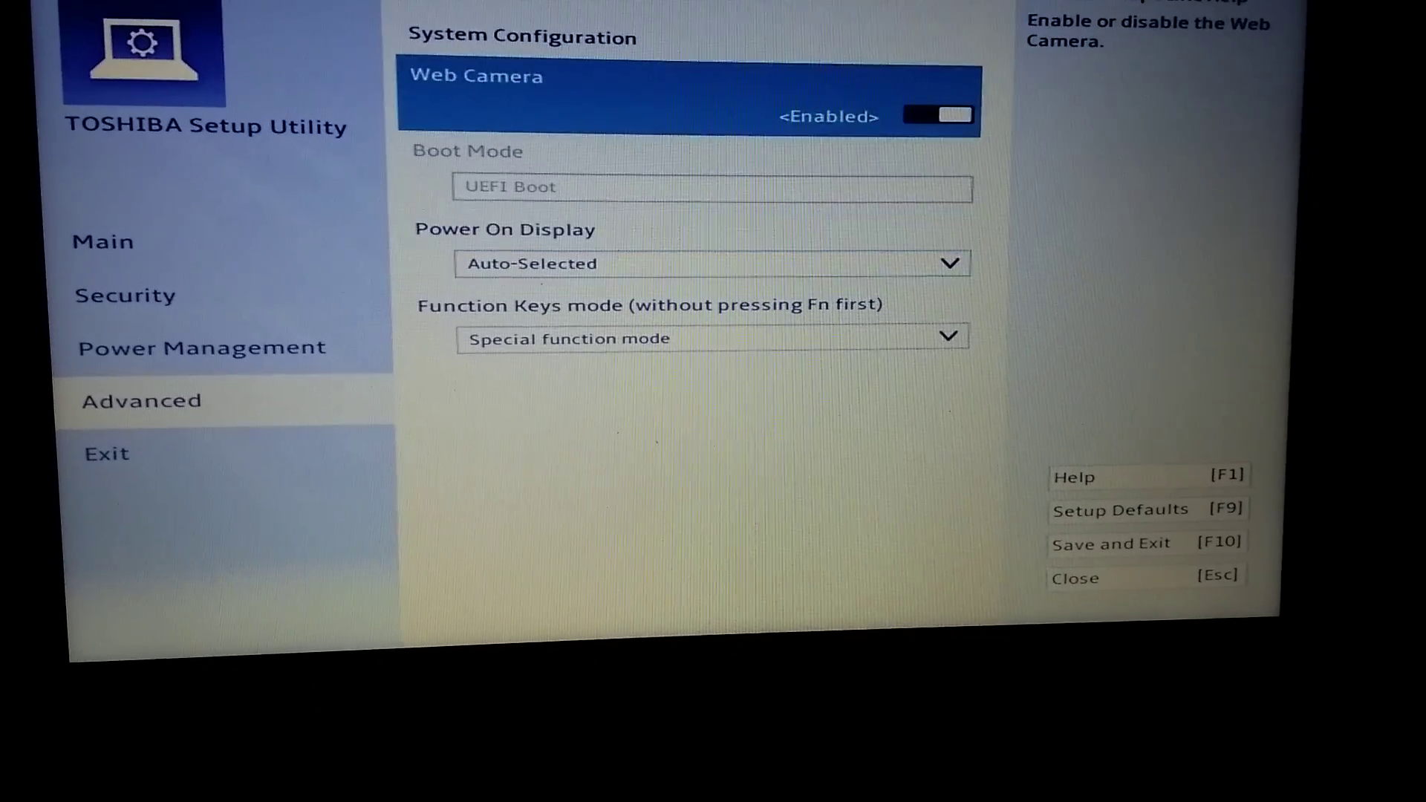
key(Down)
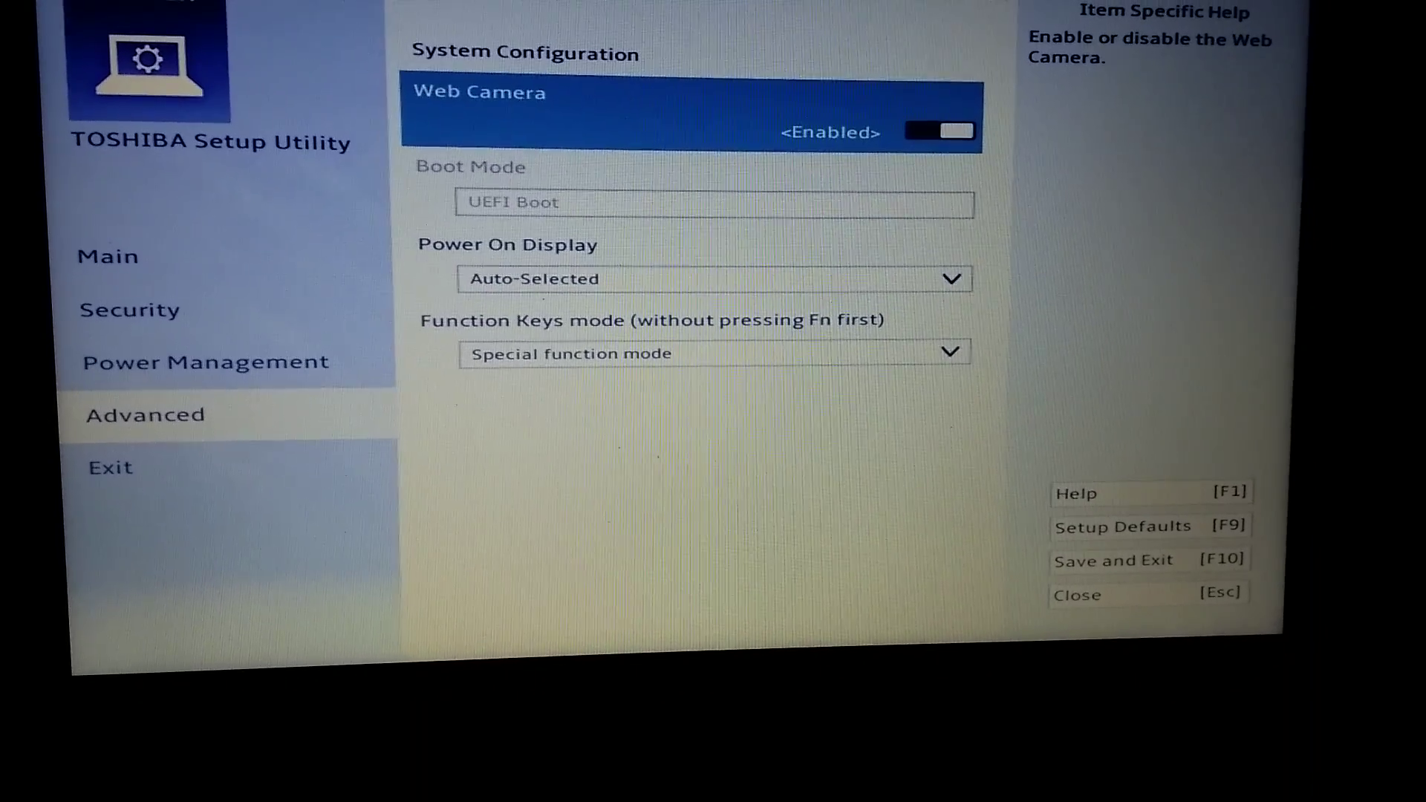